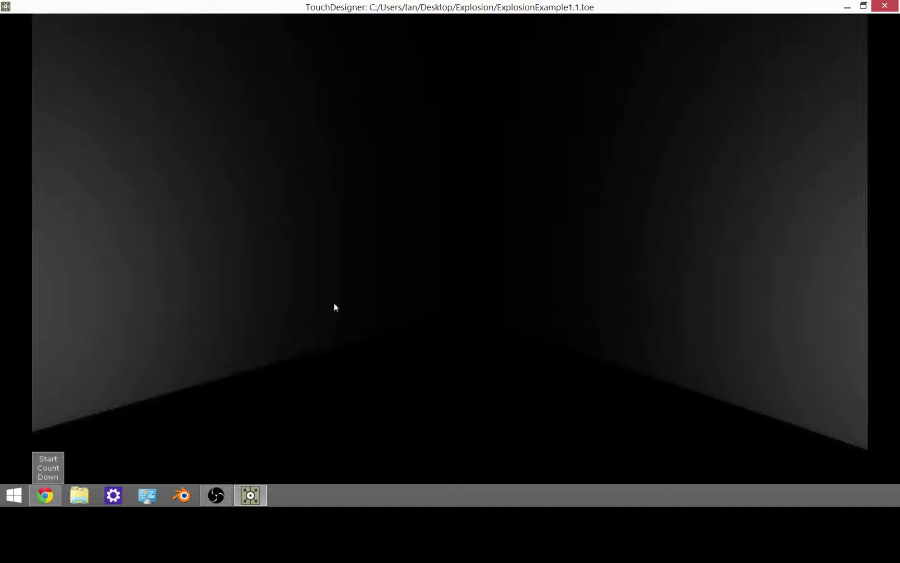
Step: Play the countdown in the TouchDesigner explosion example, then close the project window
{"action": "left_click", "coordinate": [57, 465]}
{"action": "left_click", "coordinate": [54, 468]}
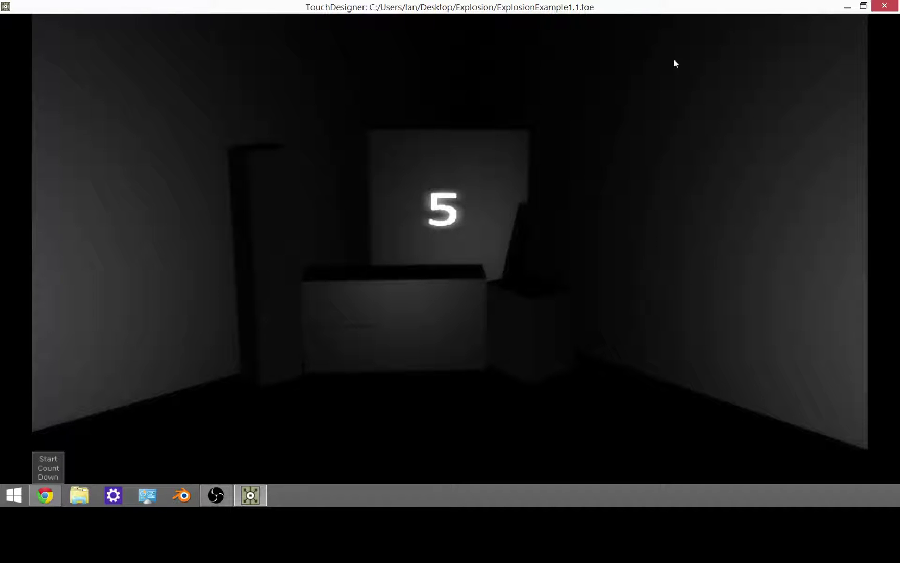
{"action": "left_click", "coordinate": [885, 6]}
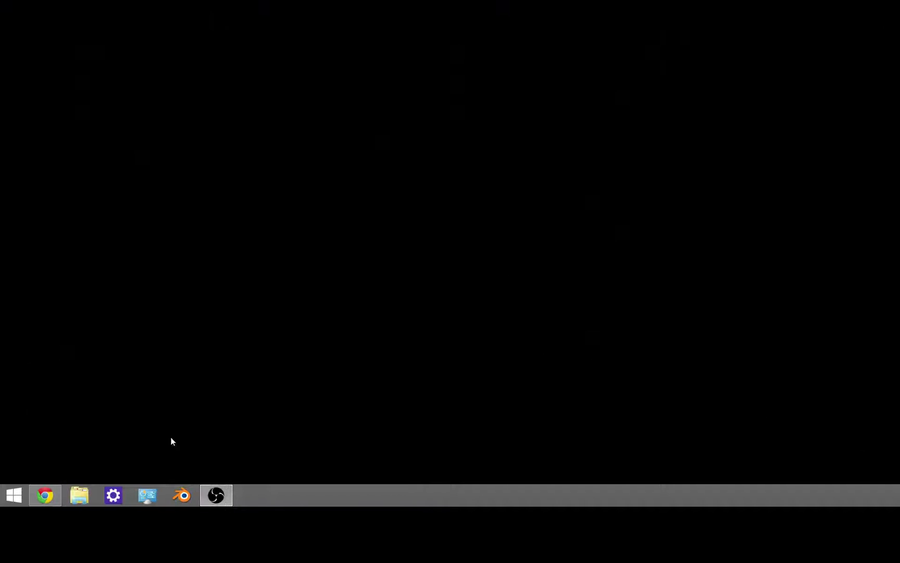
Step: Switch to Blender, open the recent file CameraMap.blend and view the scene through the camera
{"action": "left_click", "coordinate": [177, 493]}
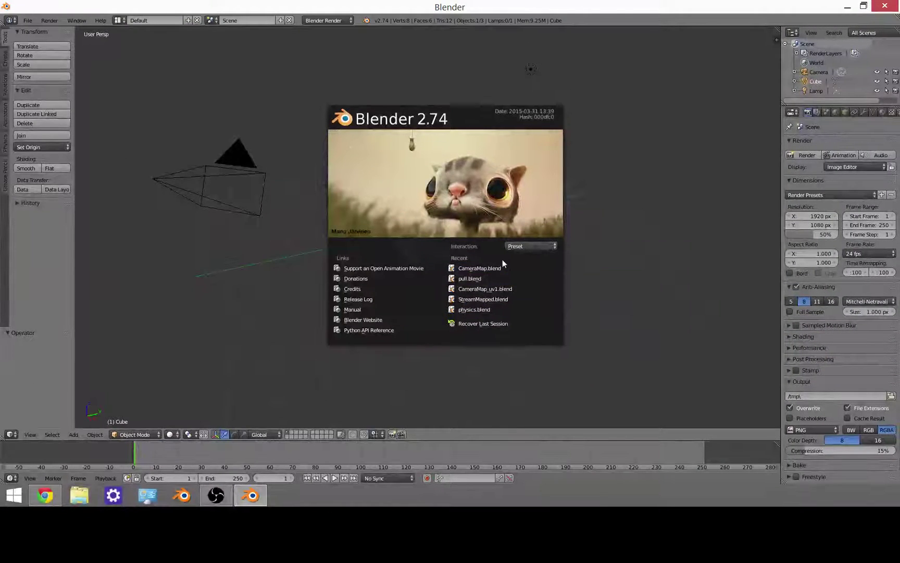
{"action": "left_click", "coordinate": [462, 268]}
{"action": "middle_click_drag", "start_coordinate": [537, 83], "coordinate": [518, 75]}
{"action": "left_click", "coordinate": [51, 434]}
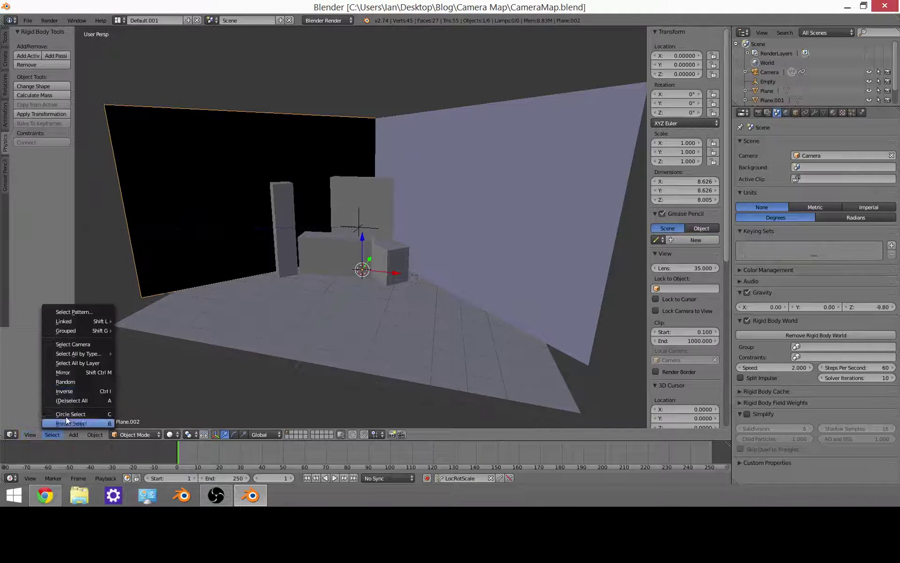
{"action": "mouse_move", "coordinate": [33, 437]}
{"action": "left_click", "coordinate": [51, 397]}
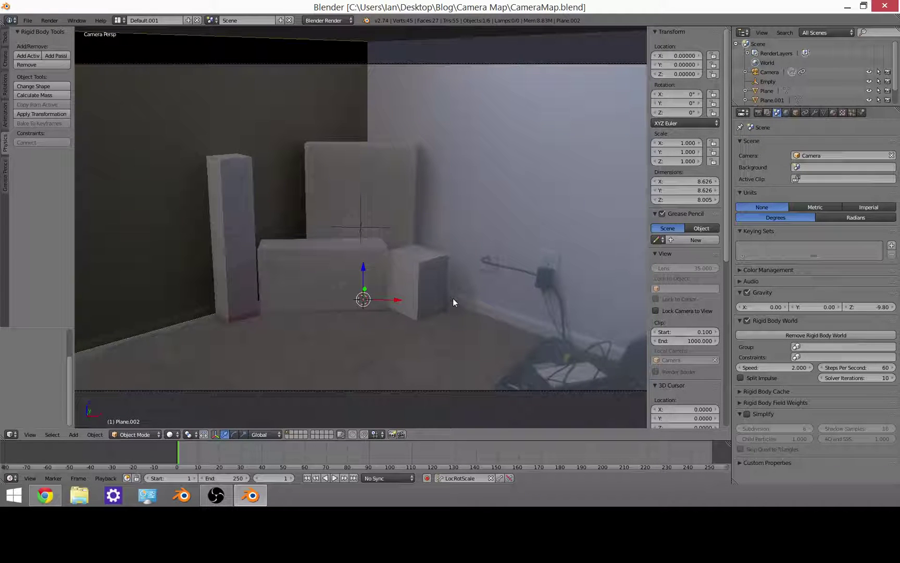
Step: Remove the room photo from the background images of the camera view
{"action": "scroll", "coordinate": [719, 328], "scroll_direction": "down", "scroll_amount": 3}
{"action": "scroll", "coordinate": [708, 313], "scroll_direction": "down", "scroll_amount": 8}
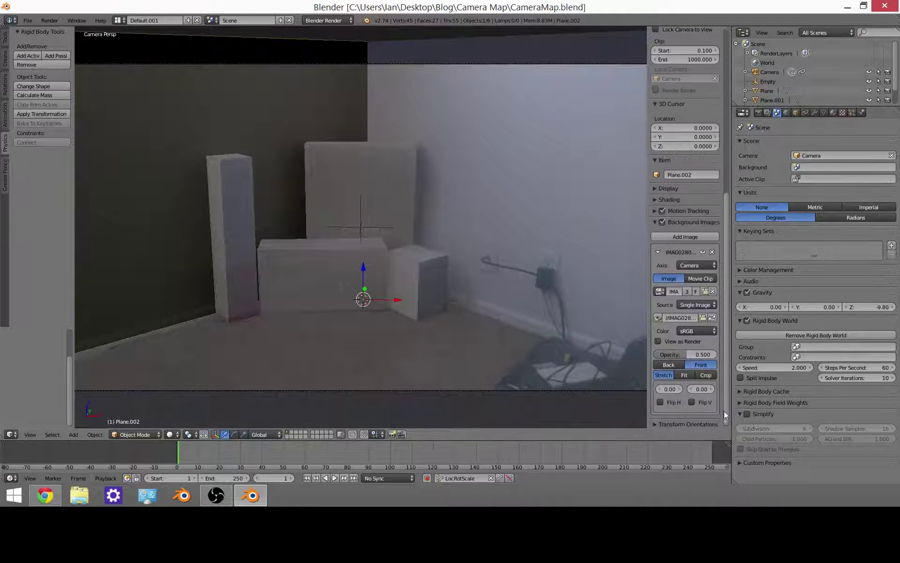
{"action": "left_click", "coordinate": [710, 256]}
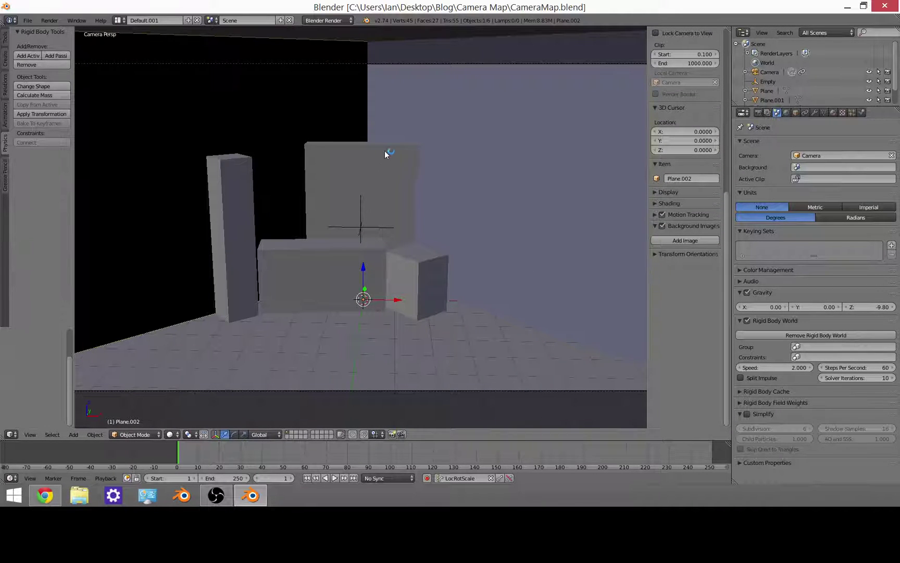
Step: Select the mesh object containing the boxes and change the screen layout to UV Editing
{"action": "right_click", "coordinate": [329, 162]}
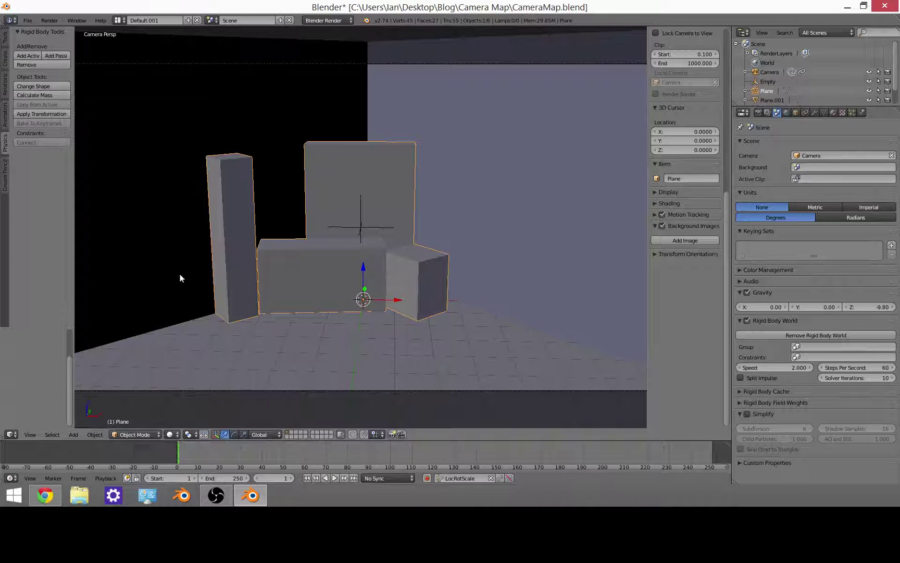
{"action": "left_click", "coordinate": [119, 20]}
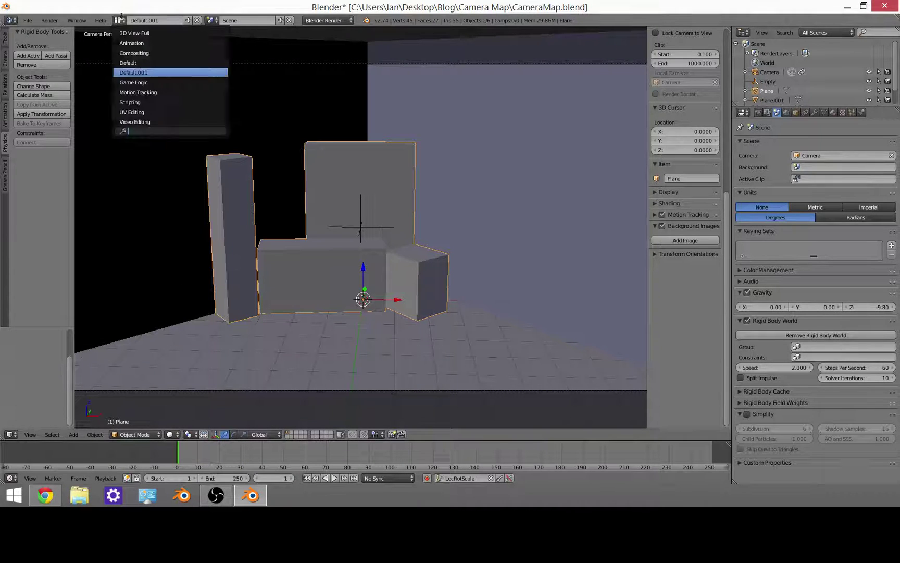
{"action": "left_click", "coordinate": [139, 111]}
{"action": "scroll", "coordinate": [659, 265], "scroll_direction": "down", "scroll_amount": 15}
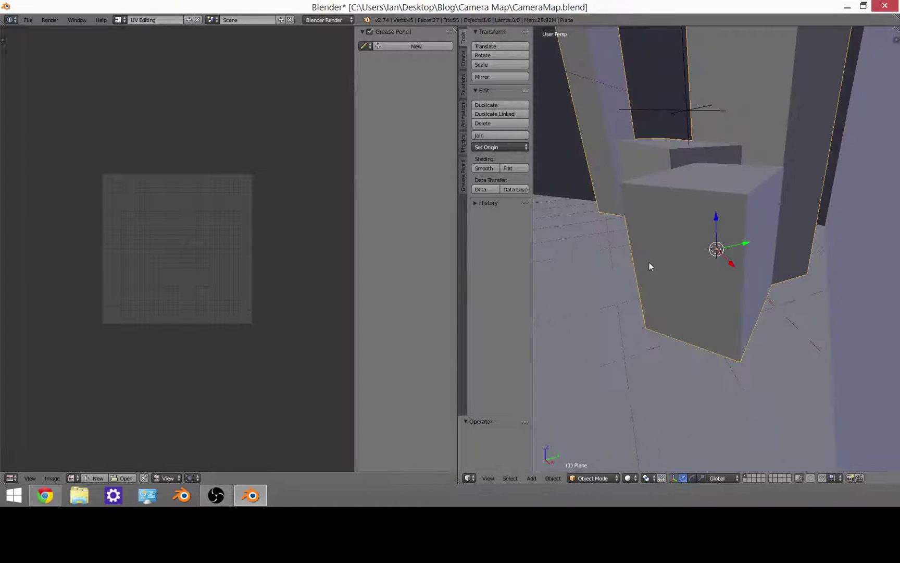
{"action": "scroll", "coordinate": [630, 232], "scroll_direction": "up", "scroll_amount": 4}
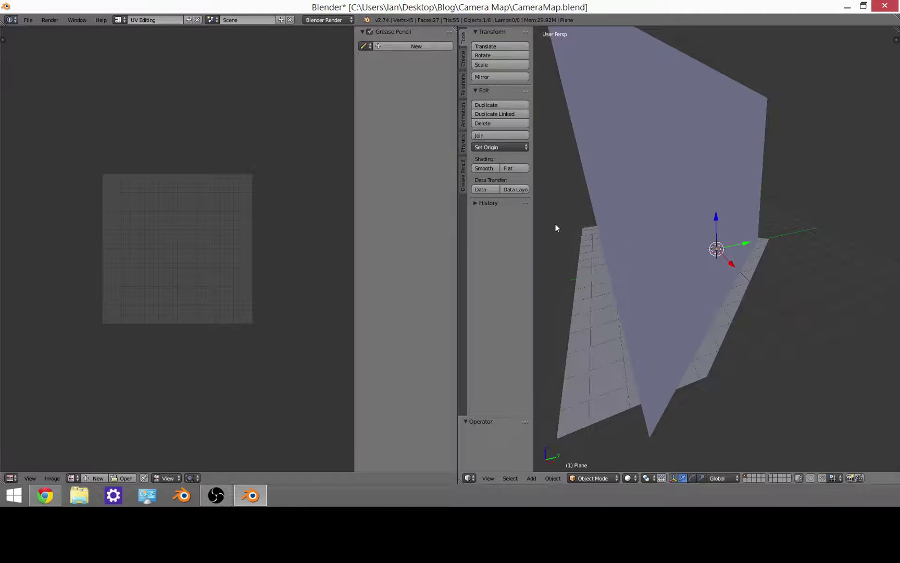
{"action": "scroll", "coordinate": [555, 224], "scroll_direction": "down", "scroll_amount": 5}
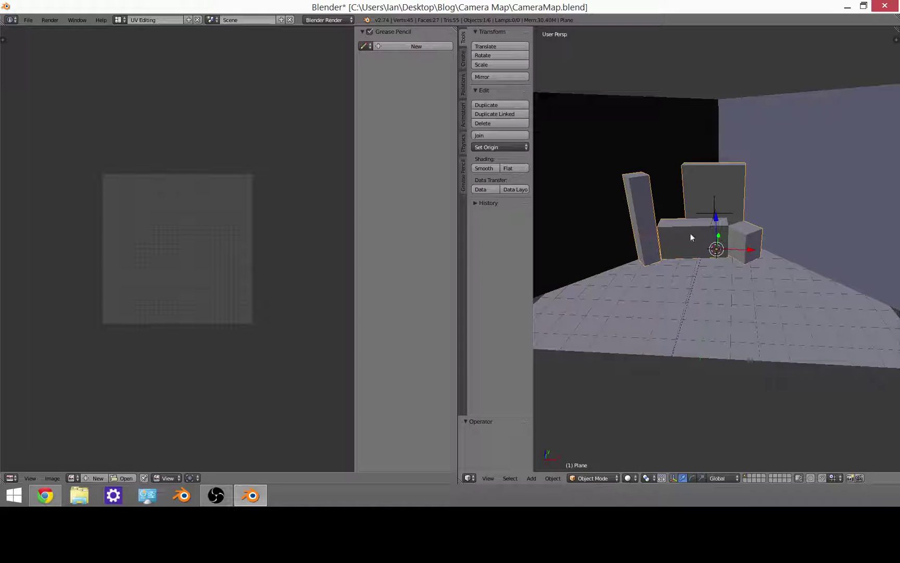
Step: Put the boxes in Edit Mode and select all their geometry in the camera view
{"action": "left_click", "coordinate": [593, 477]}
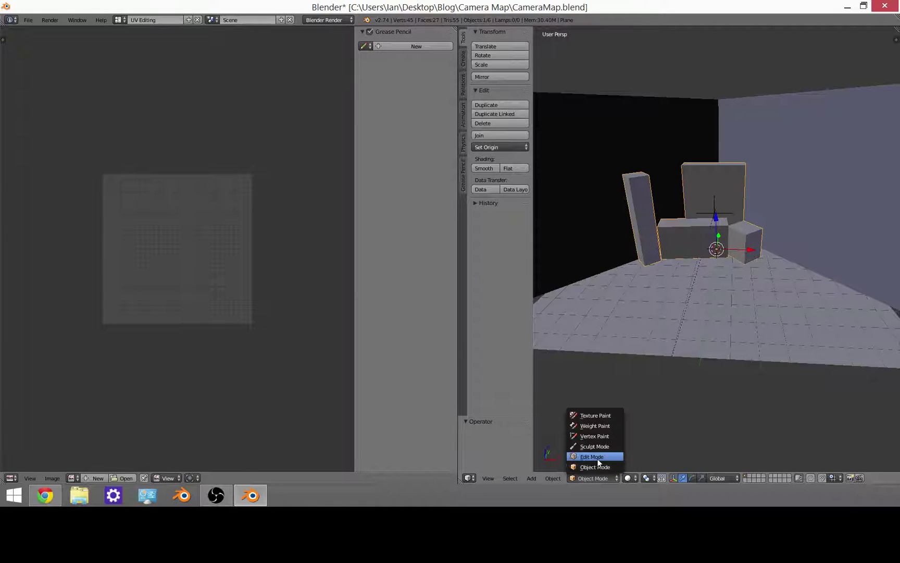
{"action": "left_click", "coordinate": [596, 455]}
{"action": "left_click", "coordinate": [489, 478]}
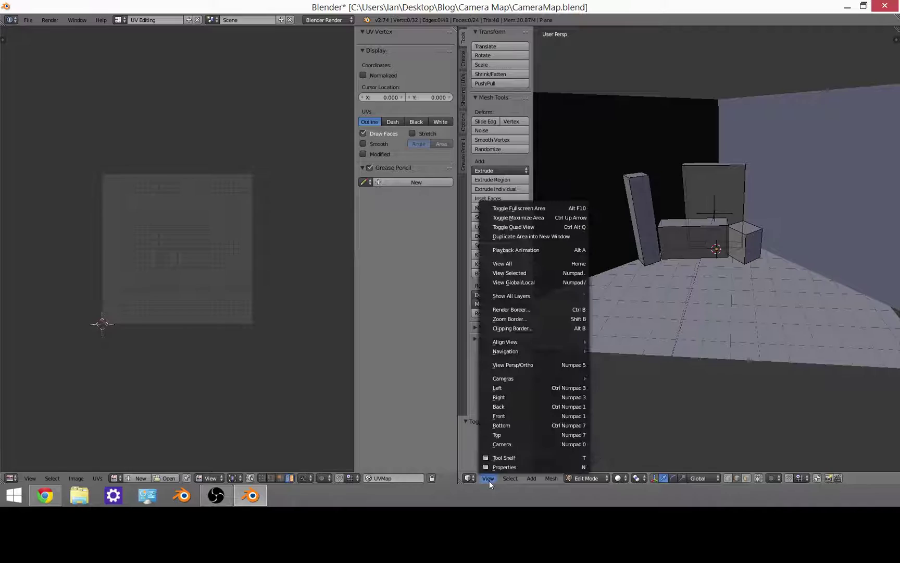
{"action": "left_click", "coordinate": [522, 445]}
{"action": "key", "text": "a"}
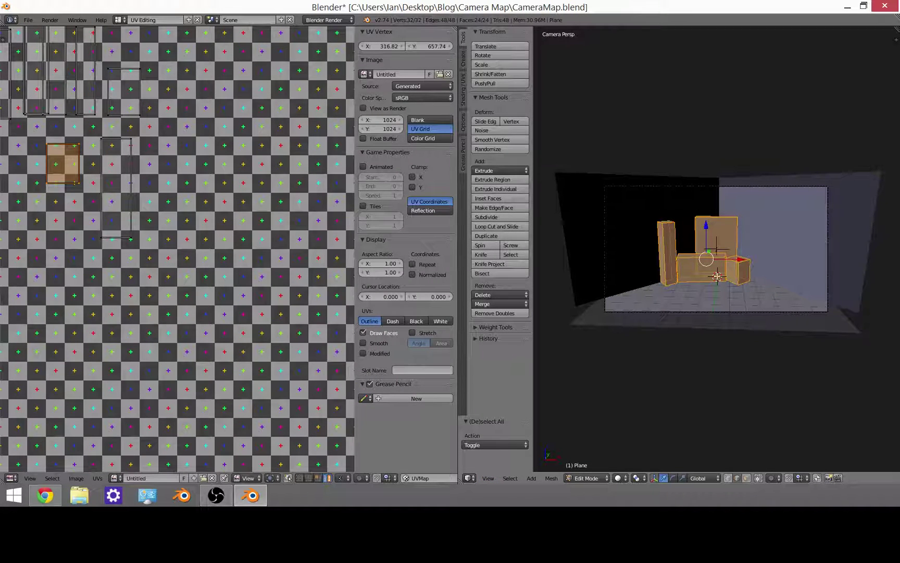
Step: UV map the selected box faces from the camera view with Project from View (Bounds)
{"action": "scroll", "coordinate": [180, 200], "scroll_direction": "down", "scroll_amount": 3}
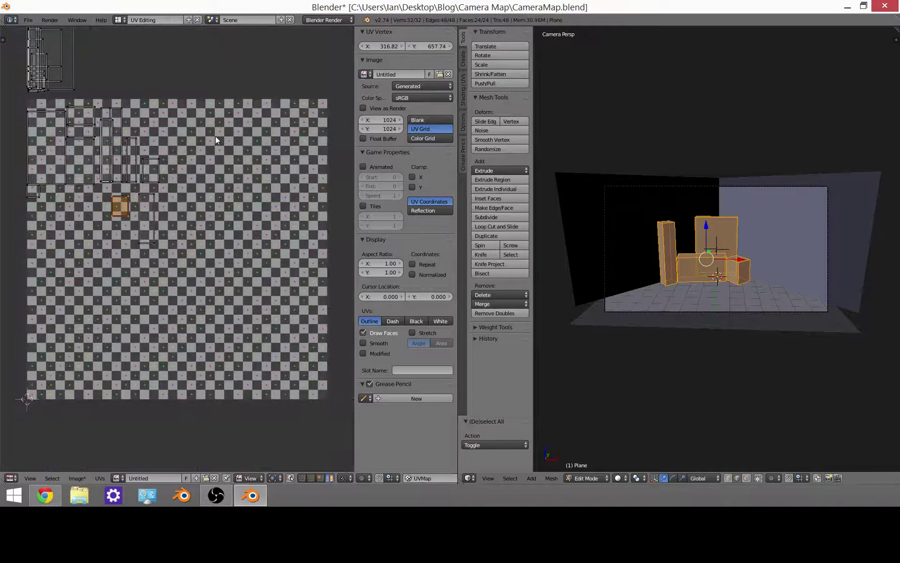
{"action": "scroll", "coordinate": [706, 260], "scroll_direction": "up", "scroll_amount": 2}
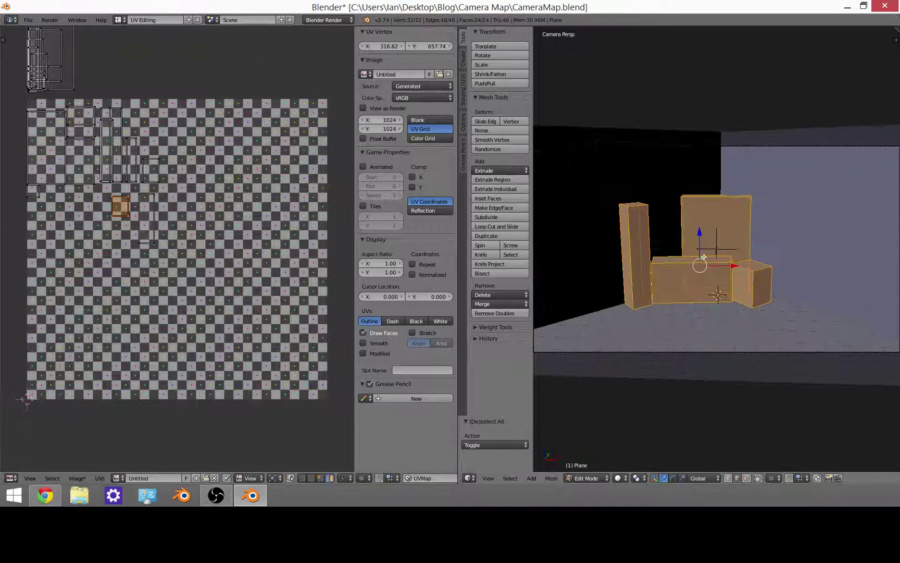
{"action": "scroll", "coordinate": [704, 256], "scroll_direction": "down", "scroll_amount": 1}
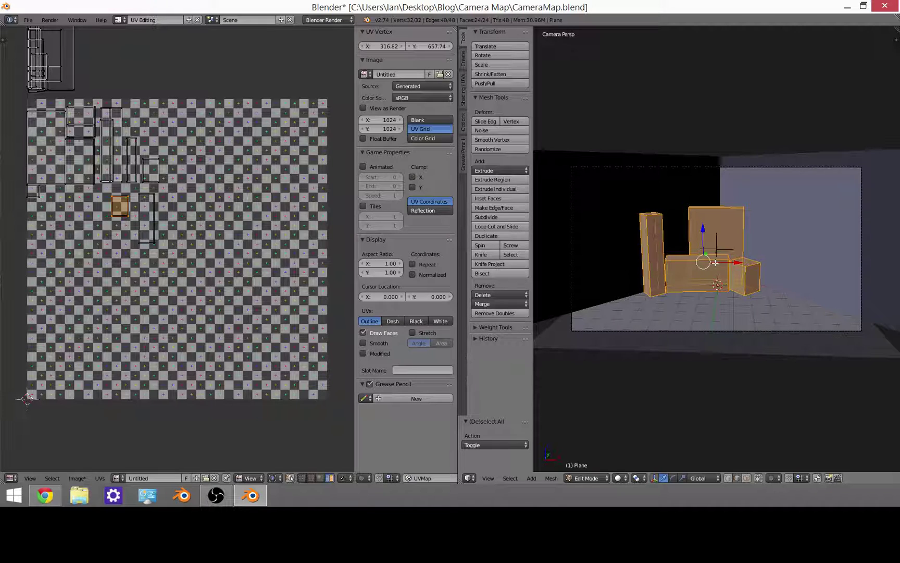
{"action": "key", "text": "u"}
{"action": "key", "text": "u"}
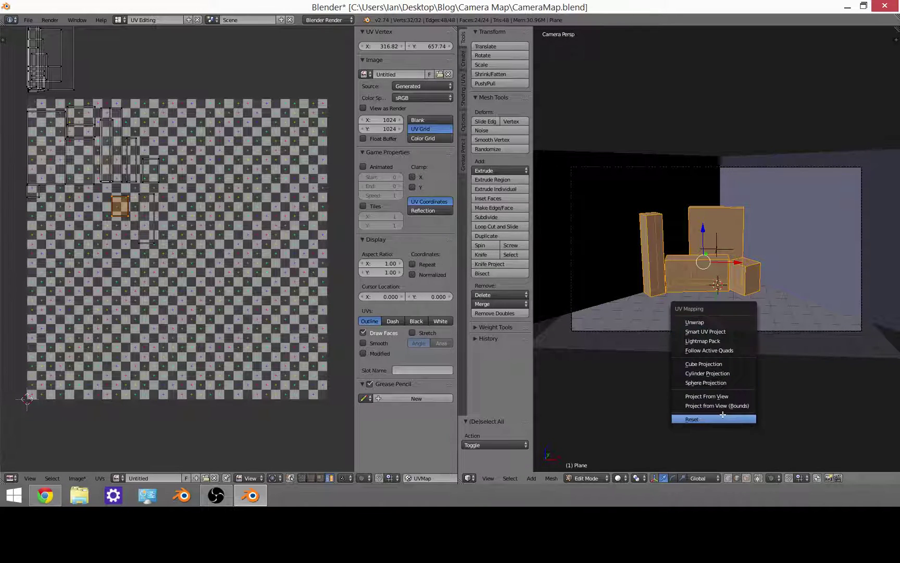
{"action": "left_click", "coordinate": [729, 405]}
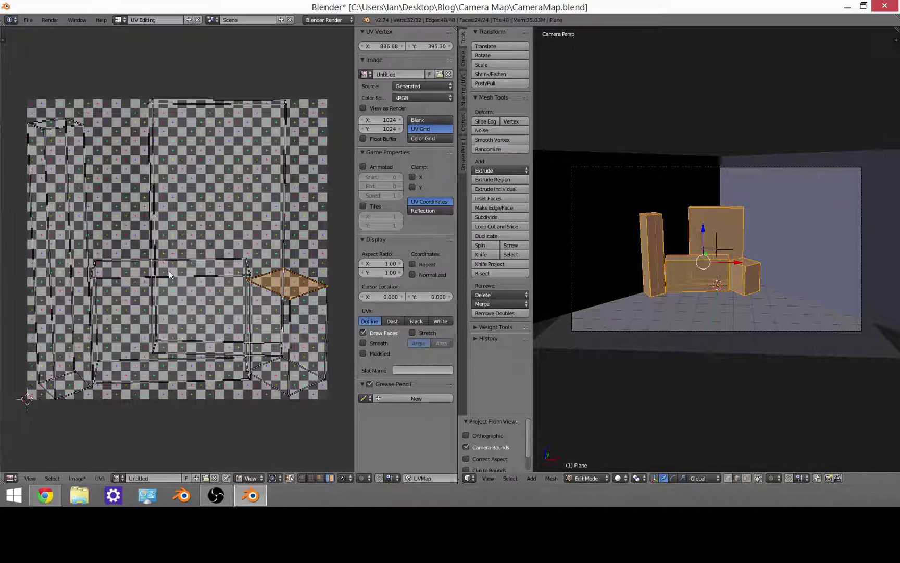
Step: Check the grid texture on the boxes in Texture viewport shading, then return to Solid shading
{"action": "left_click", "coordinate": [622, 478]}
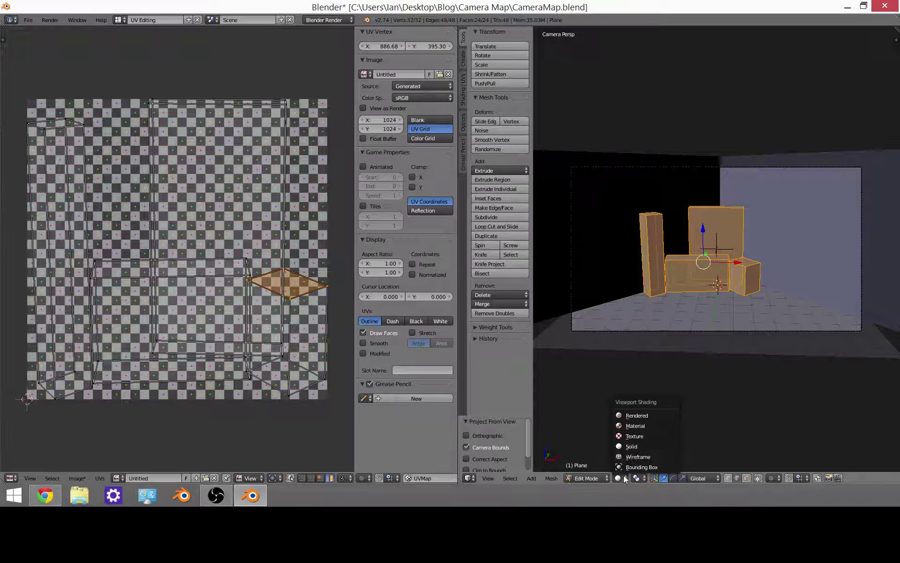
{"action": "left_click", "coordinate": [634, 436]}
{"action": "scroll", "coordinate": [681, 237], "scroll_direction": "up", "scroll_amount": 4}
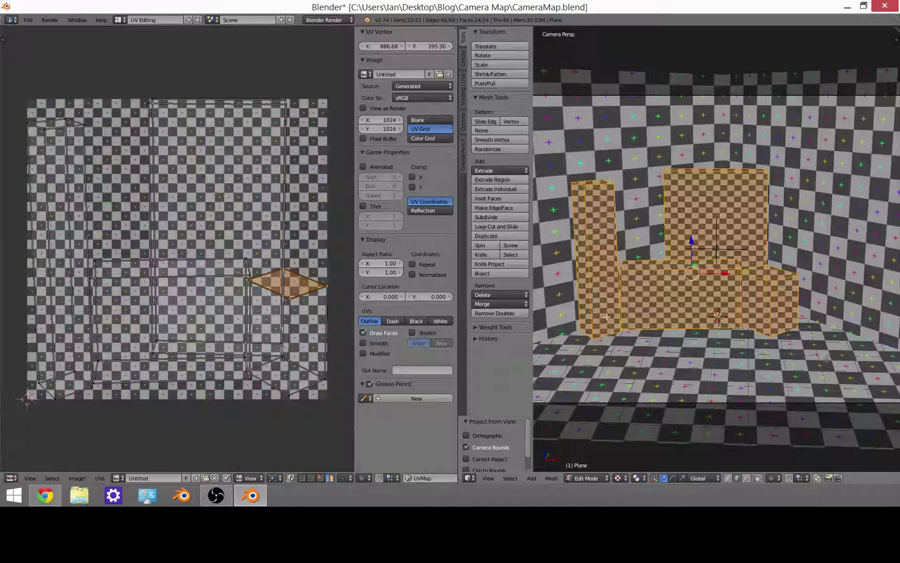
{"action": "scroll", "coordinate": [672, 287], "scroll_direction": "down", "scroll_amount": 5}
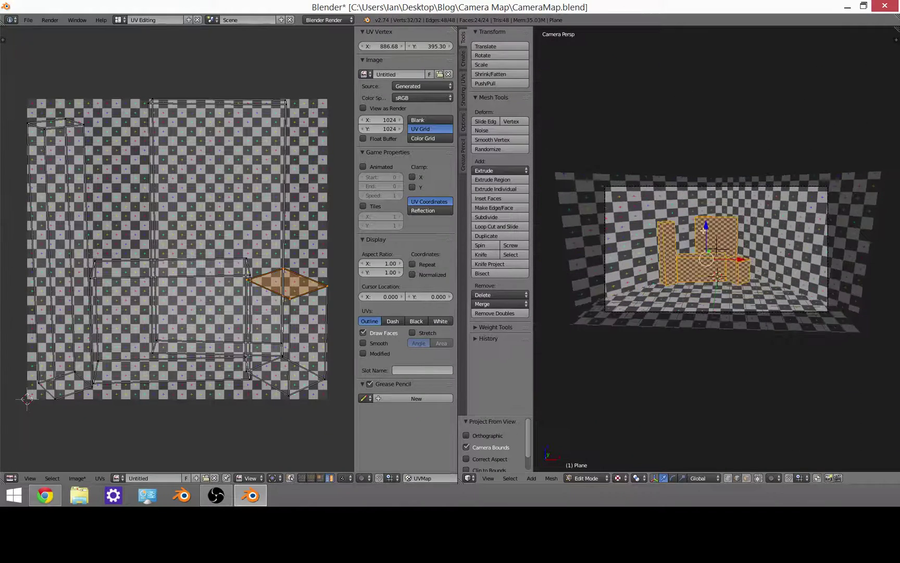
{"action": "scroll", "coordinate": [685, 252], "scroll_direction": "up", "scroll_amount": 3}
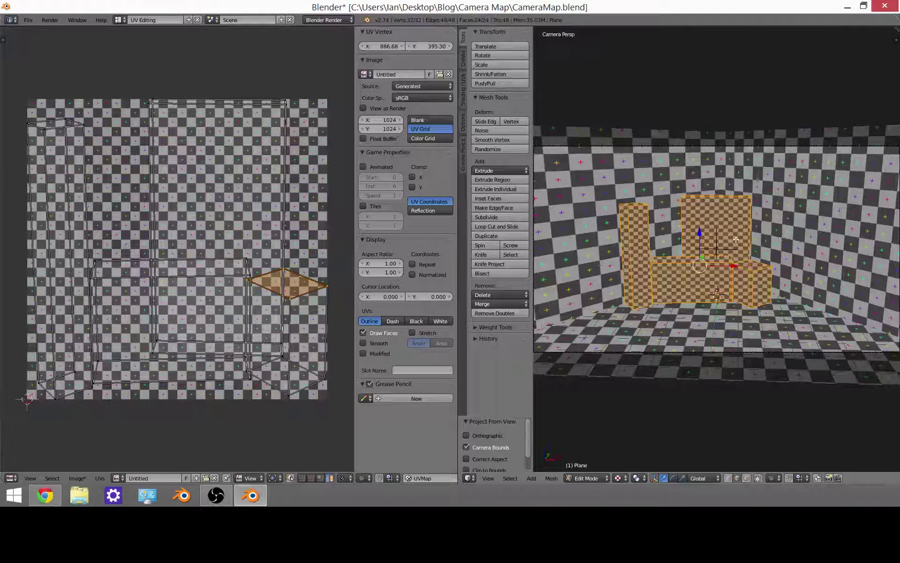
{"action": "key", "text": "Home"}
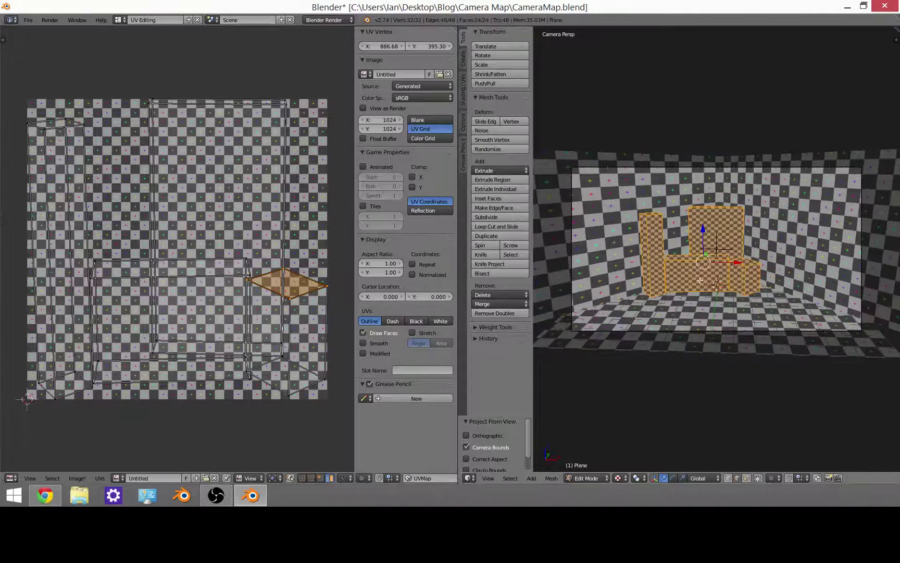
{"action": "scroll", "coordinate": [700, 280], "scroll_direction": "up", "scroll_amount": 2}
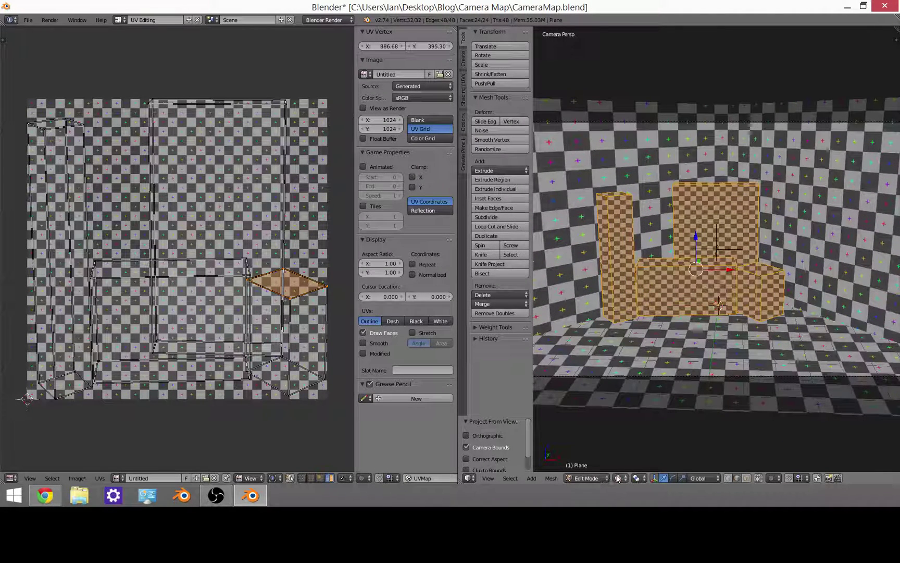
{"action": "left_click", "coordinate": [619, 478]}
{"action": "left_click", "coordinate": [641, 448]}
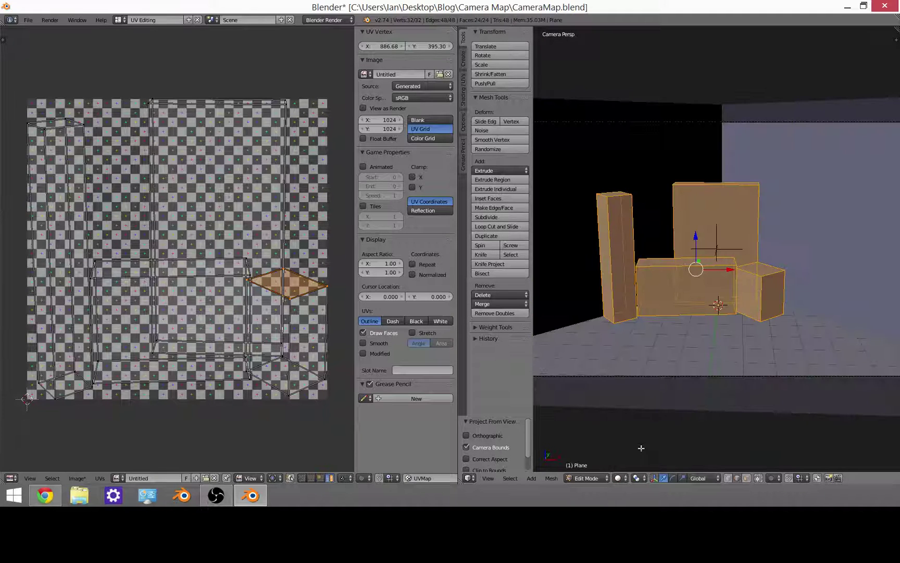
Step: Return the boxes to Object Mode and restore the Default.001 screen layout
{"action": "left_click", "coordinate": [600, 477]}
{"action": "left_click", "coordinate": [592, 478]}
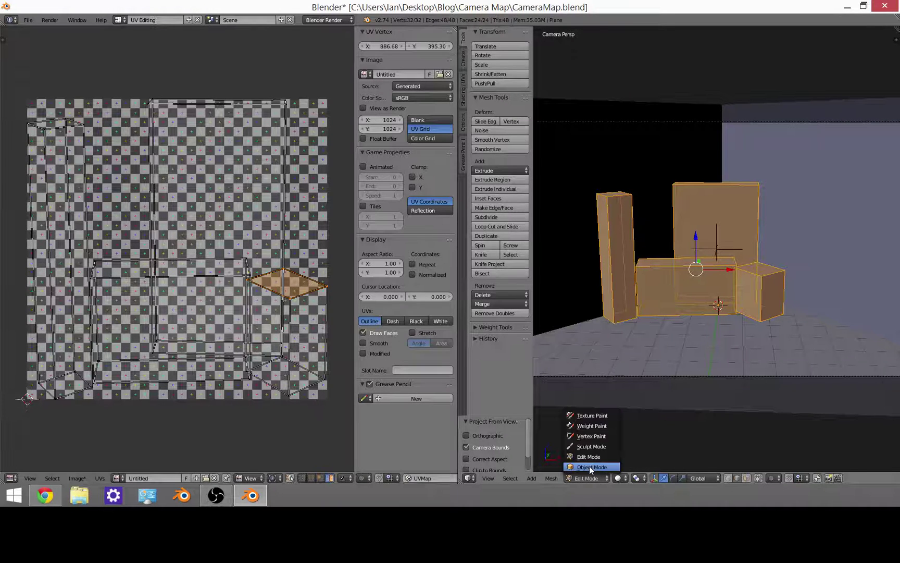
{"action": "left_click", "coordinate": [589, 466]}
{"action": "left_click", "coordinate": [119, 18]}
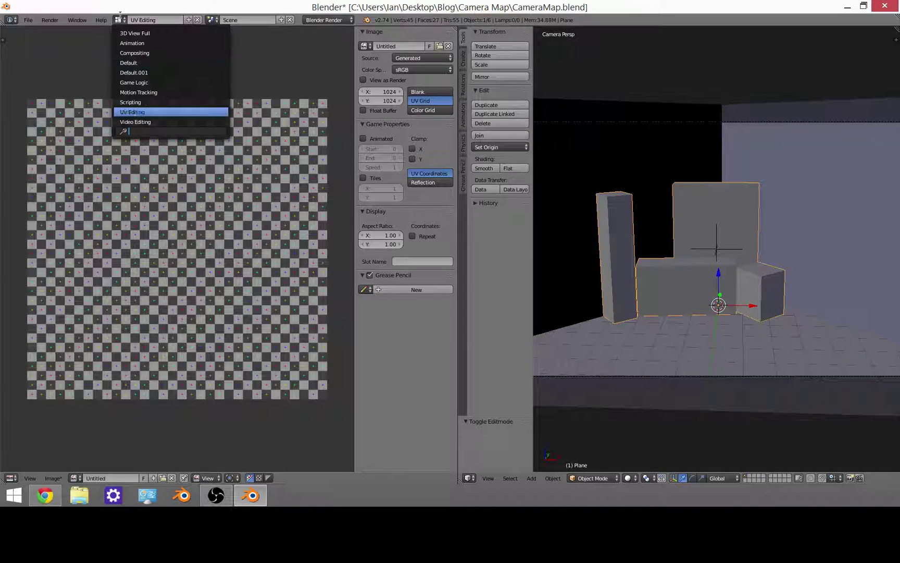
{"action": "left_click", "coordinate": [135, 73]}
{"action": "scroll", "coordinate": [516, 175], "scroll_direction": "up", "scroll_amount": 3}
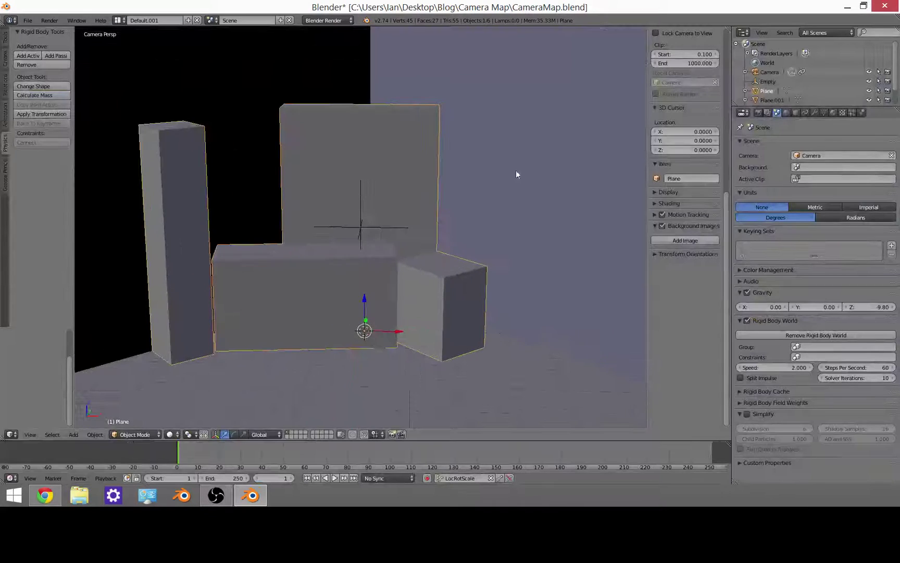
{"action": "scroll", "coordinate": [500, 169], "scroll_direction": "down", "scroll_amount": 3}
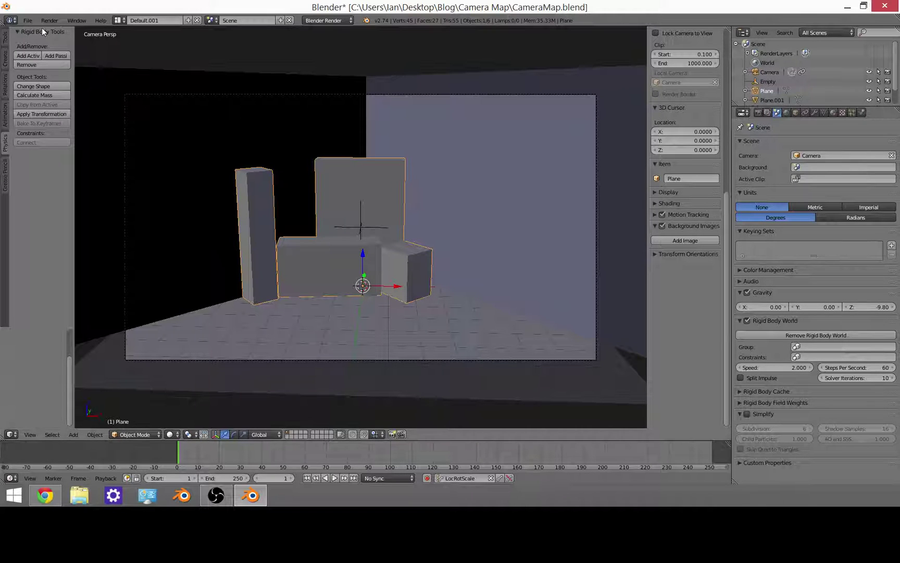
Step: Enable the Object: Cell Fracture add-on in the user preferences, searching the add-ons for "cell", and close the preferences
{"action": "left_click", "coordinate": [27, 21]}
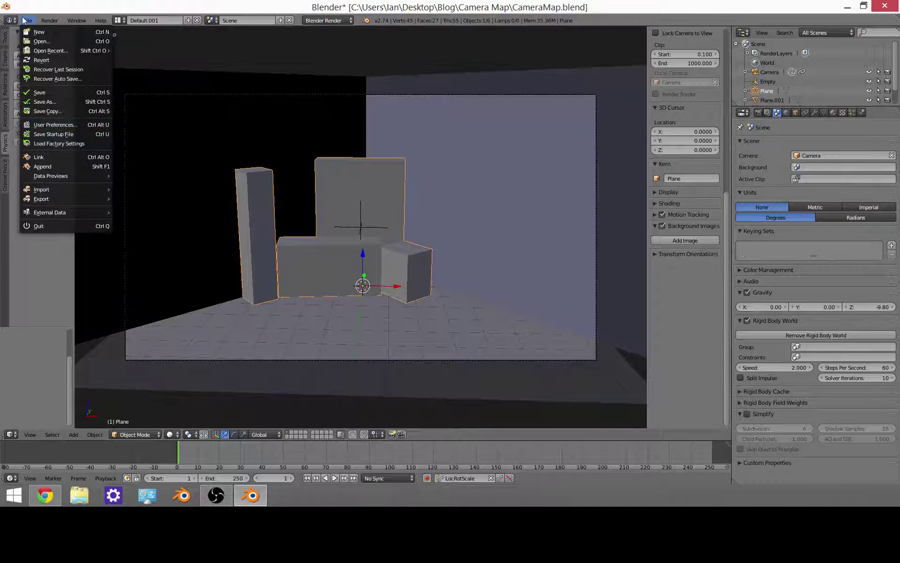
{"action": "left_click", "coordinate": [69, 124]}
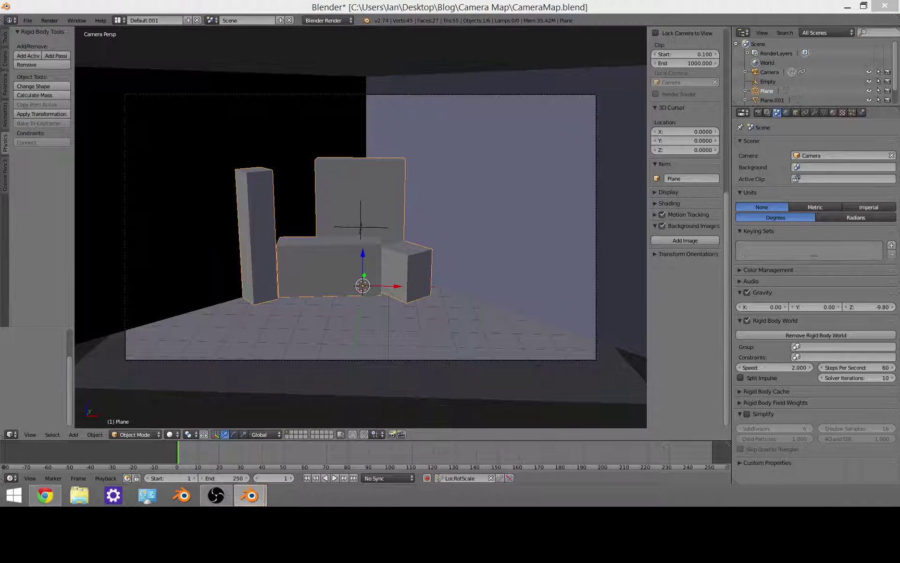
{"action": "left_click_drag", "start_coordinate": [384, 68], "coordinate": [697, 45]}
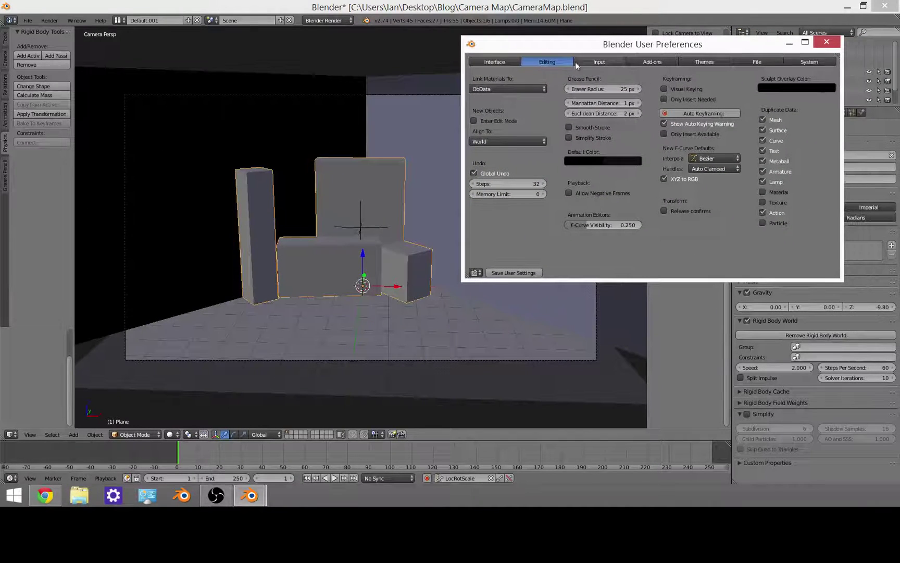
{"action": "left_click", "coordinate": [658, 63]}
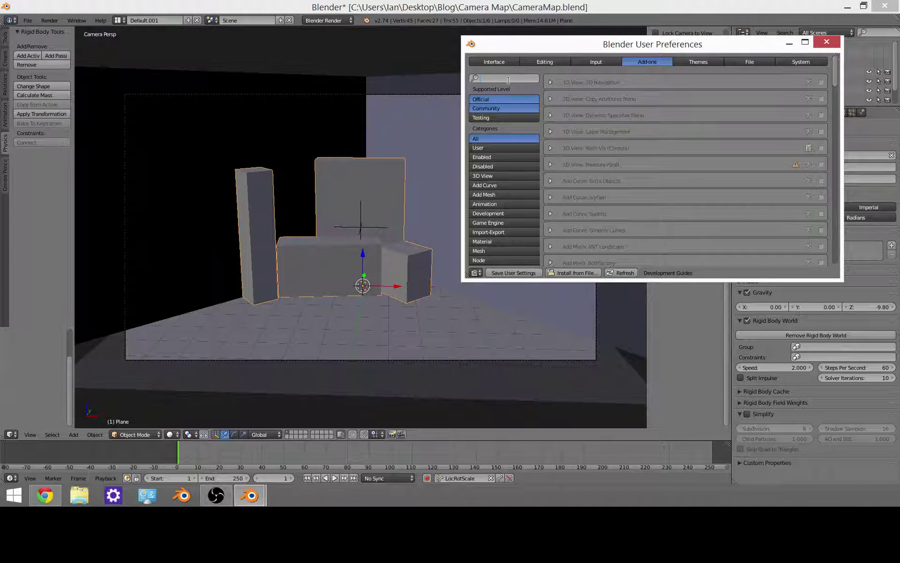
{"action": "type", "text": "cell"}
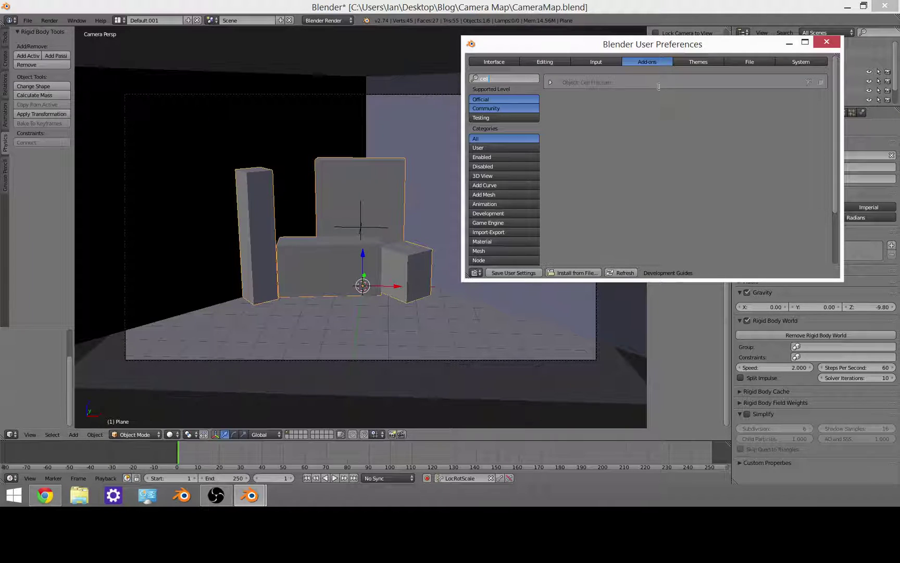
{"action": "left_click", "coordinate": [821, 84]}
{"action": "left_click", "coordinate": [822, 83]}
{"action": "left_click", "coordinate": [828, 43]}
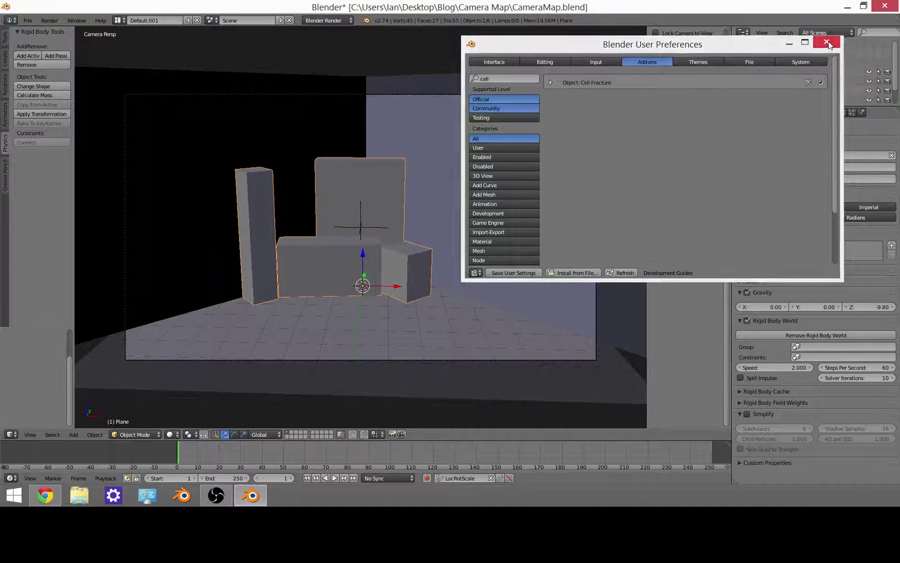
Step: Run Cell Fracture on the selected boxes with Own Particles, a source limit of 100 and Next Layer enabled
{"action": "left_click", "coordinate": [4, 40]}
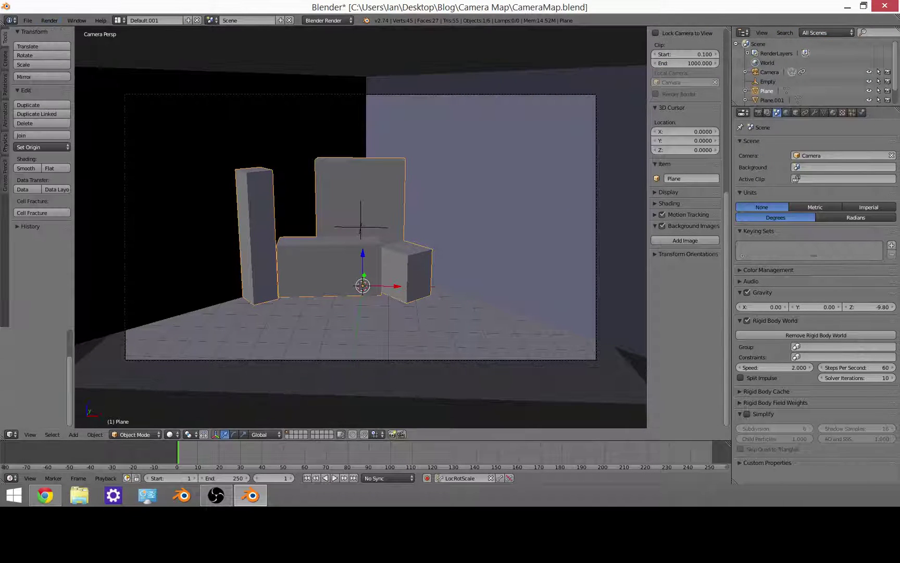
{"action": "left_click", "coordinate": [39, 213]}
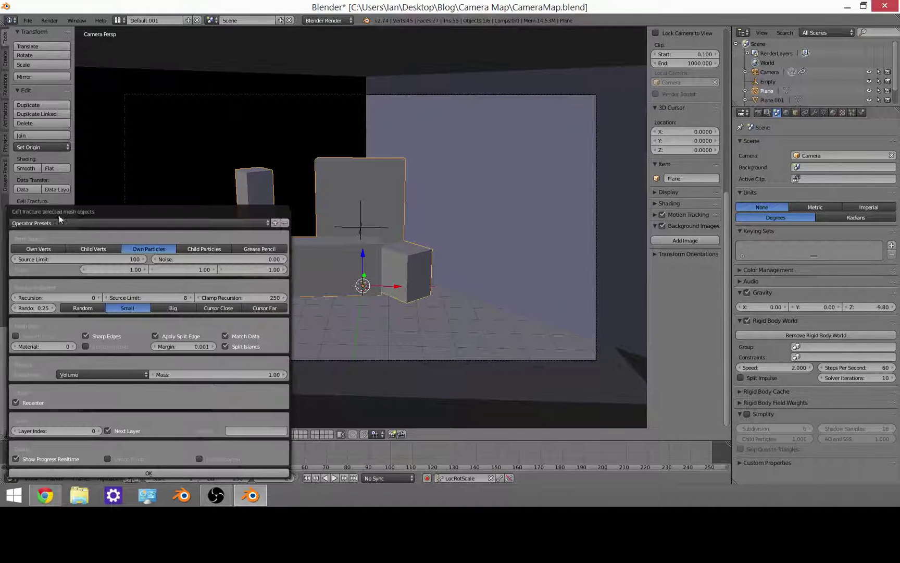
{"action": "left_click_drag", "start_coordinate": [59, 216], "coordinate": [605, 36]}
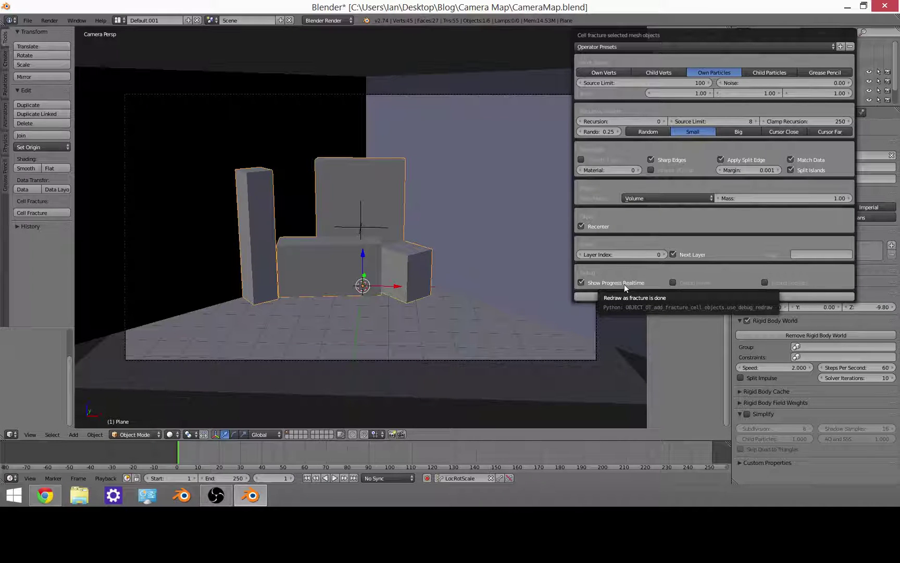
{"action": "left_click", "coordinate": [713, 295]}
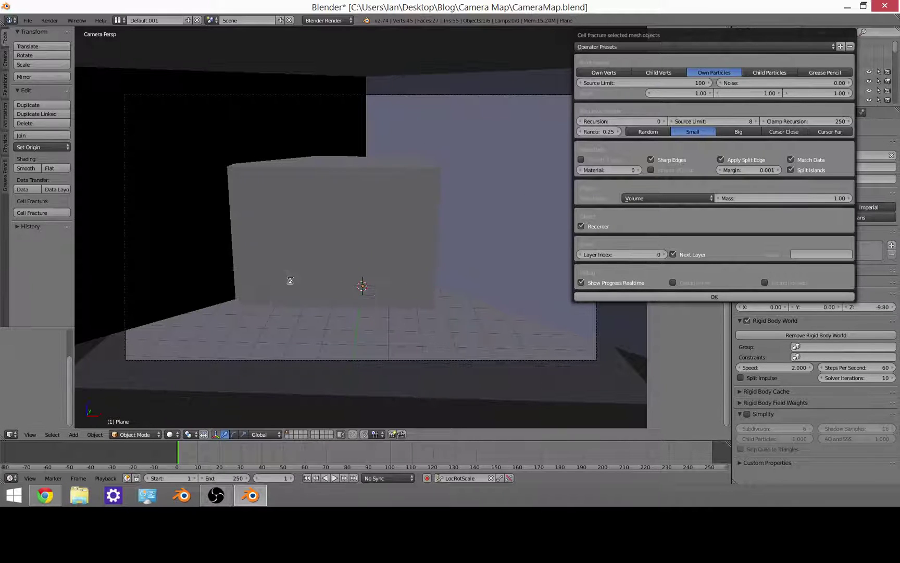